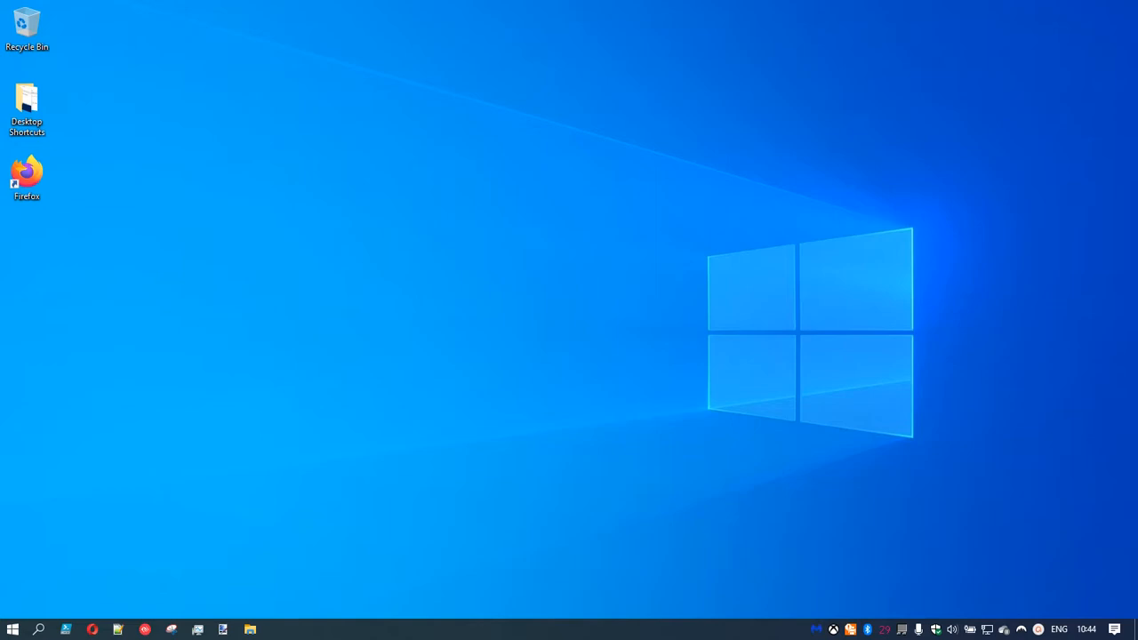
Step: In Firefox, search the web for "windows 10 installation software" and open Microsoft's Windows 10 download page
{"action": "left_click", "coordinate": [576, 62]}
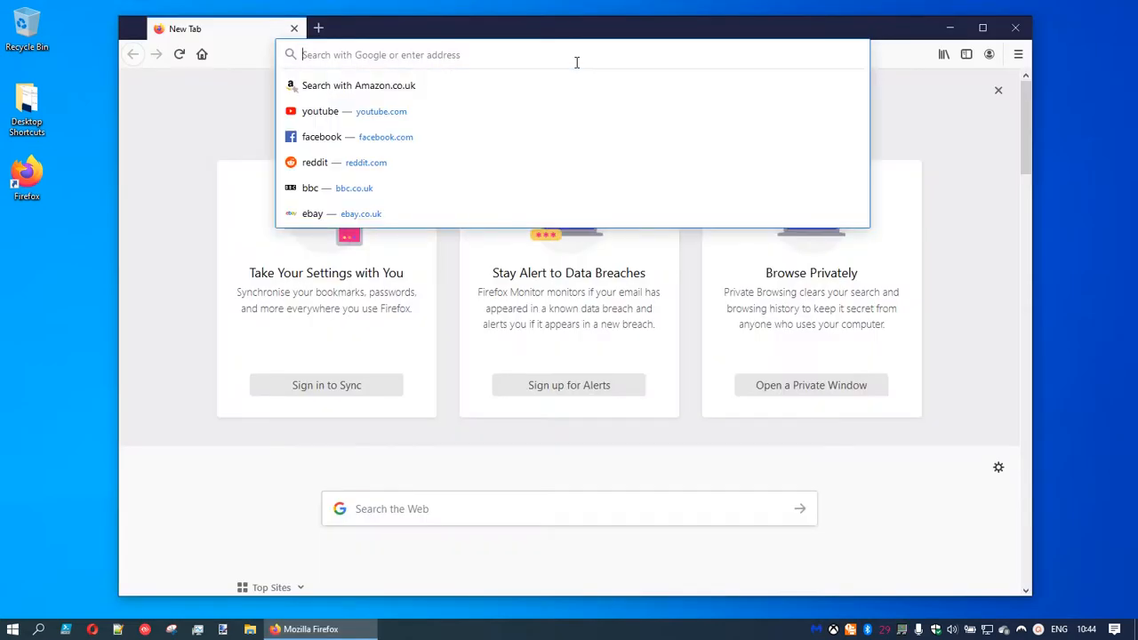
{"action": "type", "text": "windows 10 insta"}
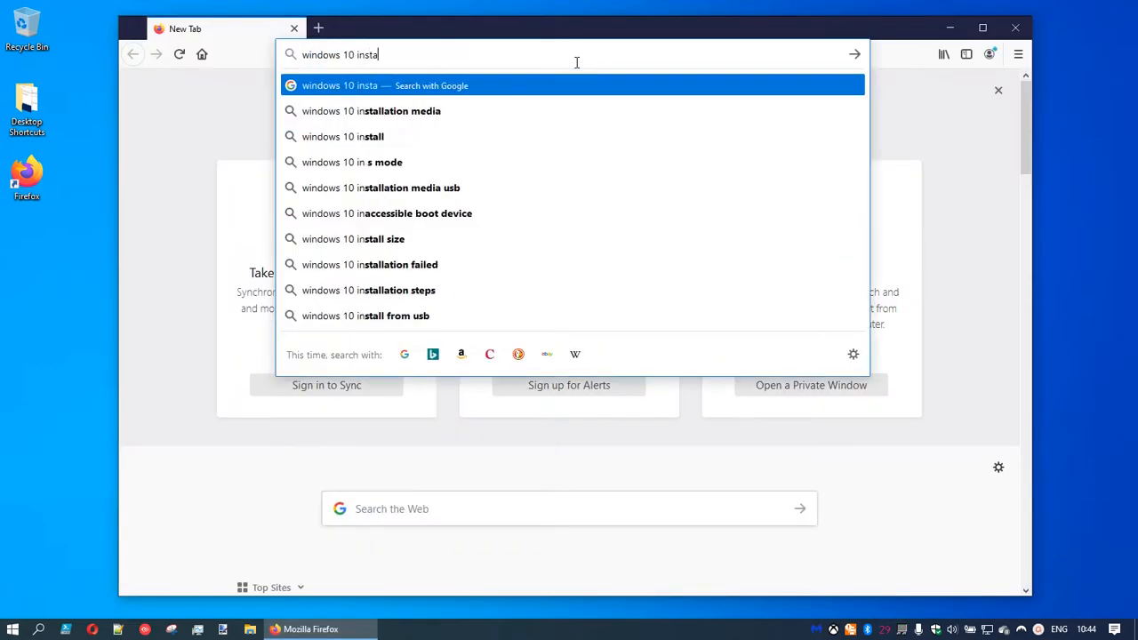
{"action": "type", "text": "llation so"}
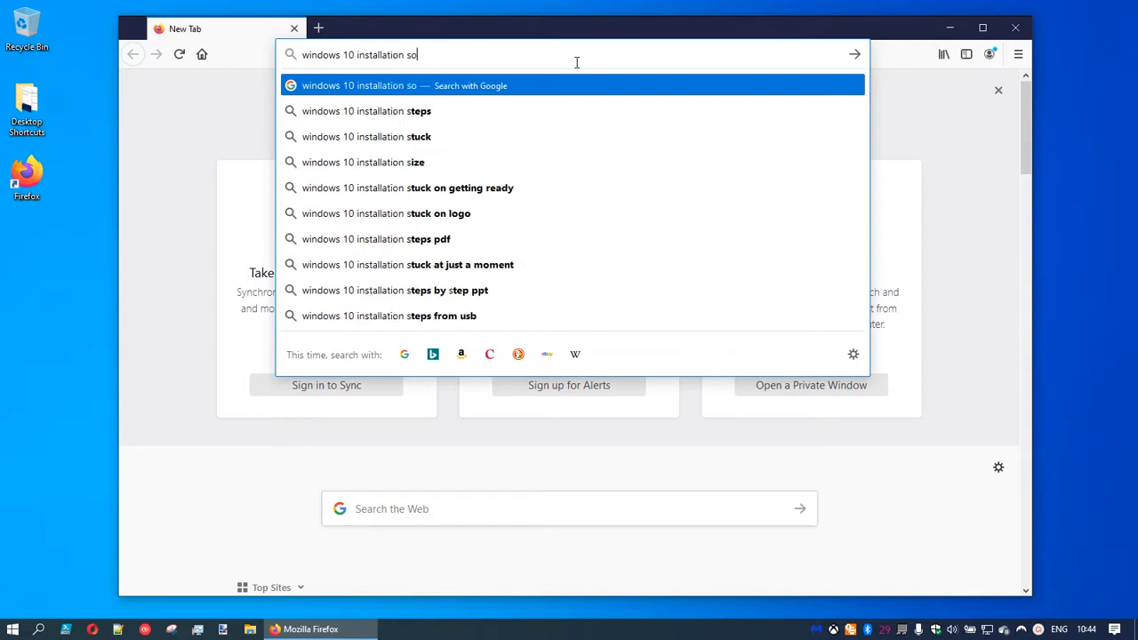
{"action": "type", "text": "ftware"}
{"action": "key", "text": "Return"}
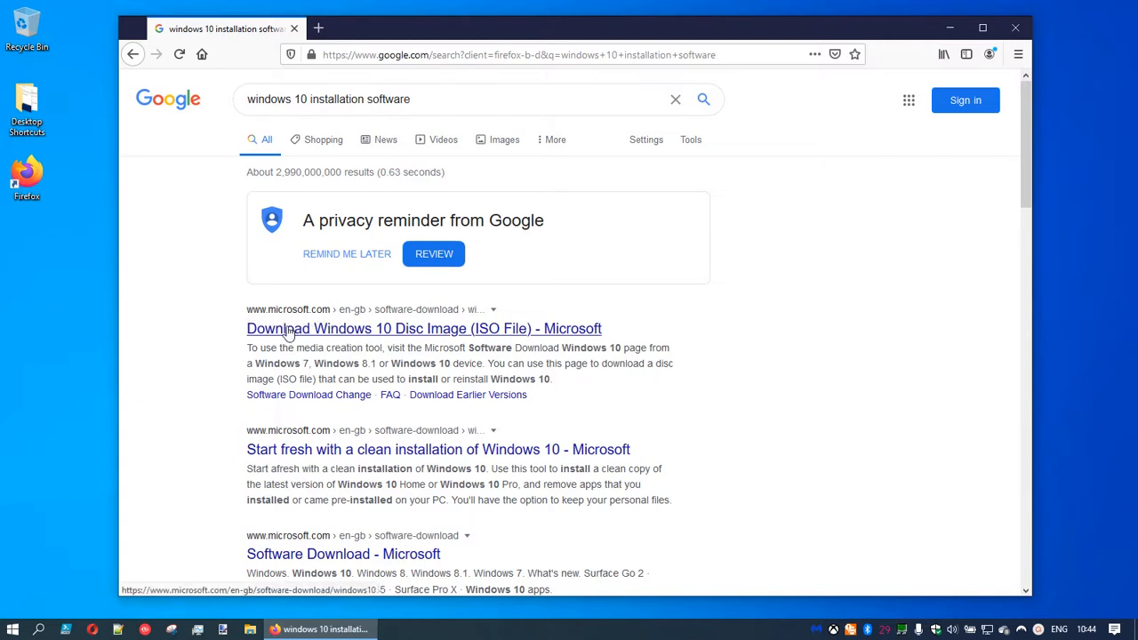
{"action": "left_click", "coordinate": [399, 336]}
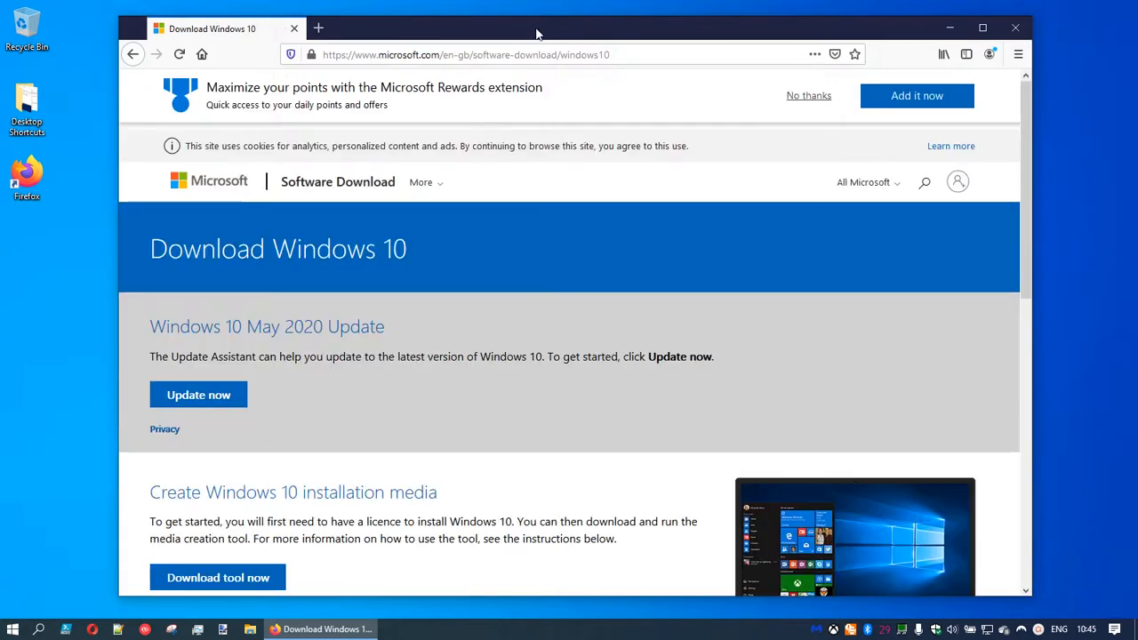
Step: Download the Windows 10 media creation tool from the installation media section and save MediaCreationTool2004.exe
{"action": "left_click_drag", "start_coordinate": [538, 35], "coordinate": [542, 25]}
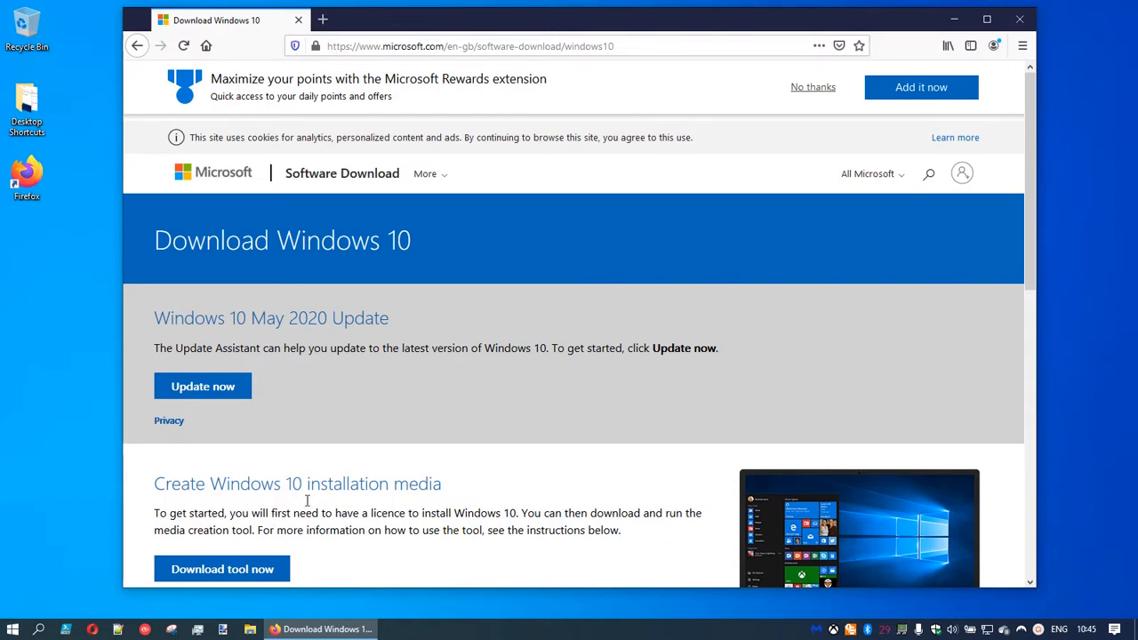
{"action": "left_click", "coordinate": [237, 569]}
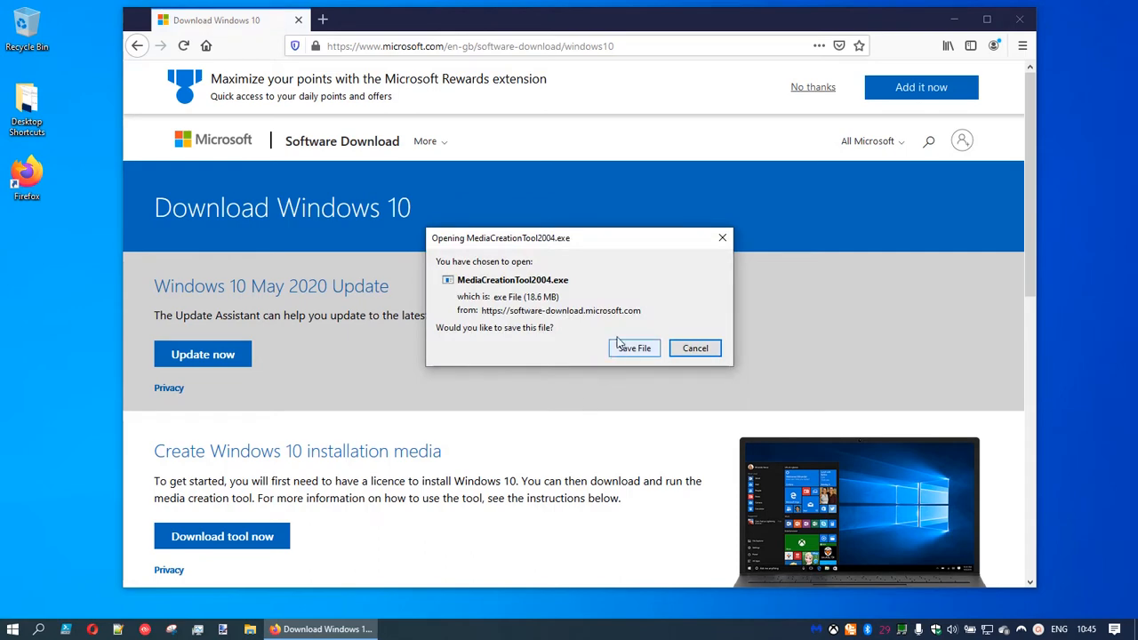
{"action": "left_click", "coordinate": [634, 348]}
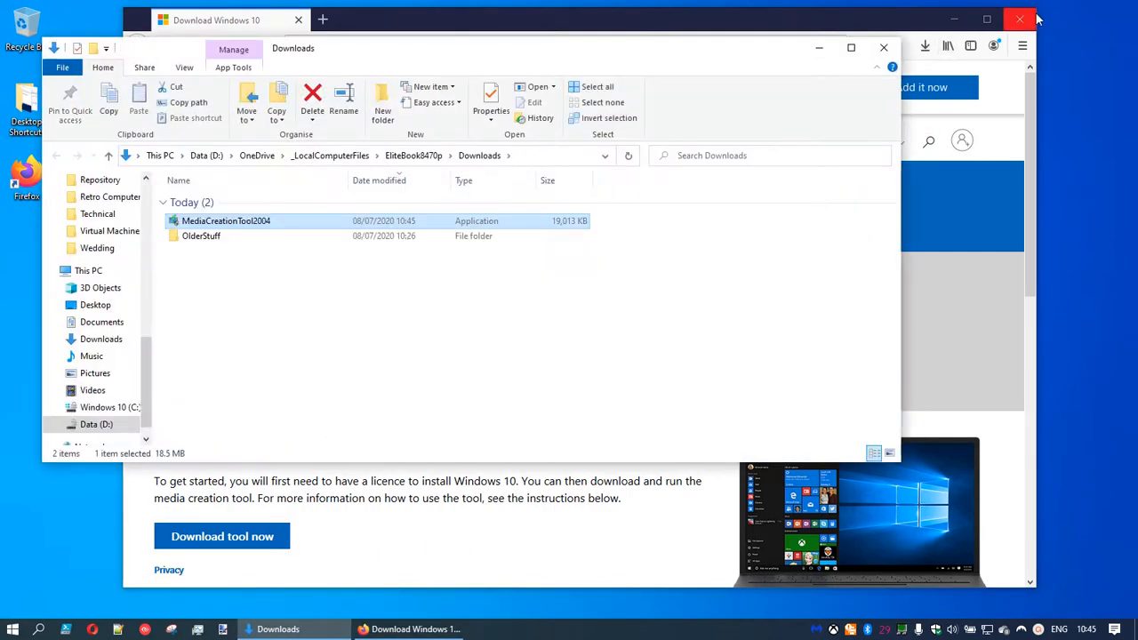
Step: Close the browser, run MediaCreationTool2004 from the Downloads folder and accept its licence terms
{"action": "left_click", "coordinate": [1031, 20]}
{"action": "left_click_drag", "start_coordinate": [396, 45], "coordinate": [482, 38]}
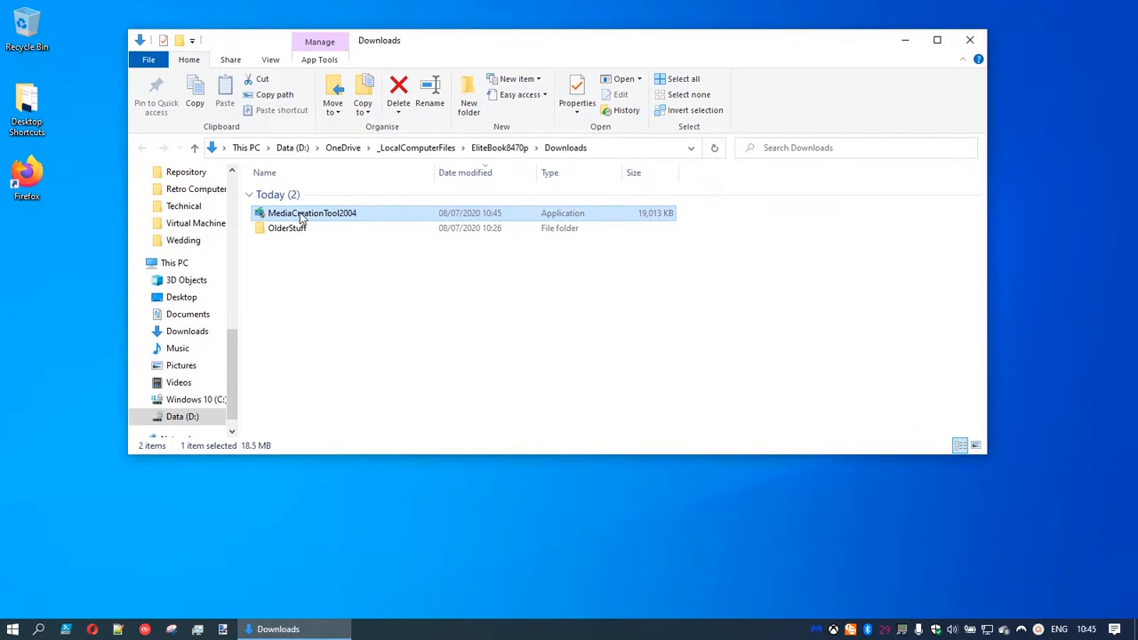
{"action": "double_click", "coordinate": [300, 218]}
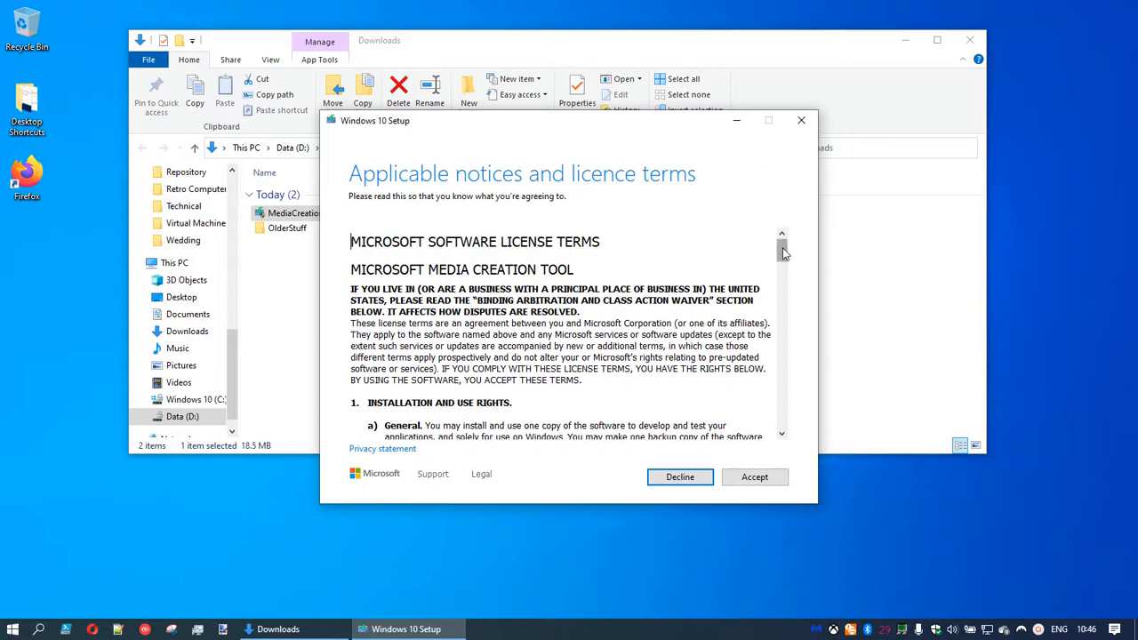
{"action": "left_click_drag", "start_coordinate": [783, 254], "coordinate": [794, 433]}
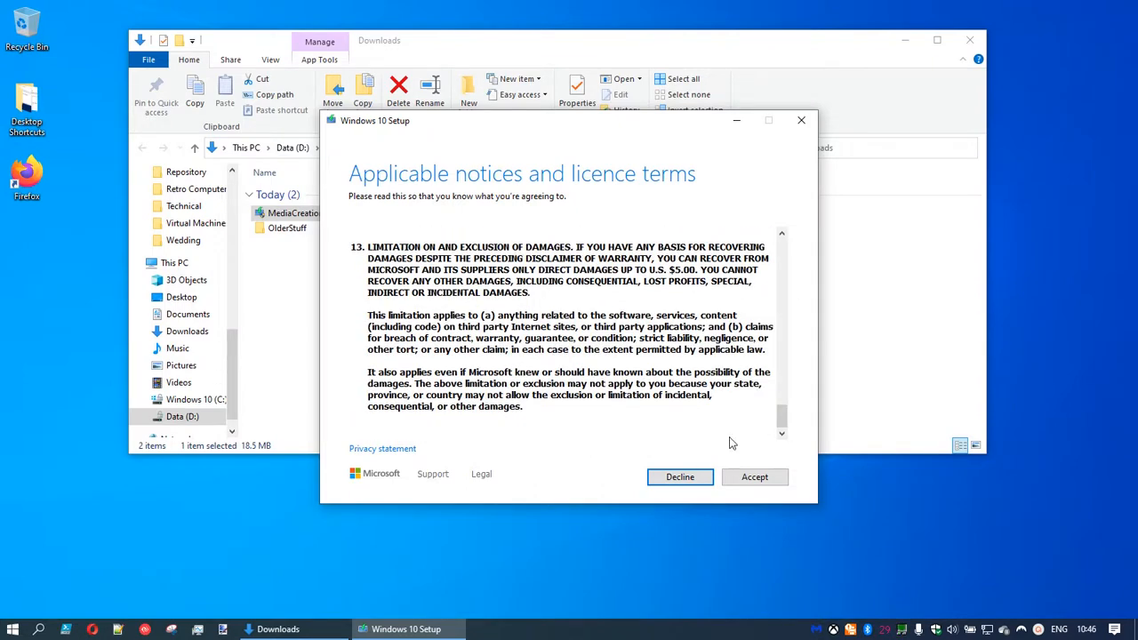
{"action": "left_click", "coordinate": [762, 482]}
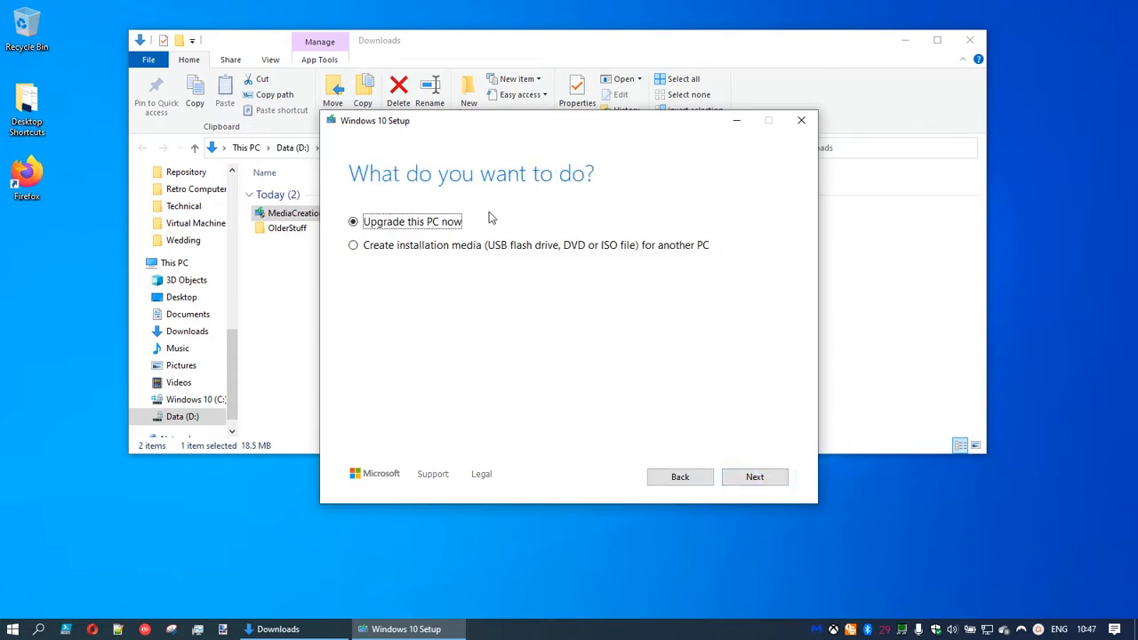
Step: Choose to create installation media for another PC and continue with the recommended language, edition and architecture options
{"action": "left_click", "coordinate": [472, 253]}
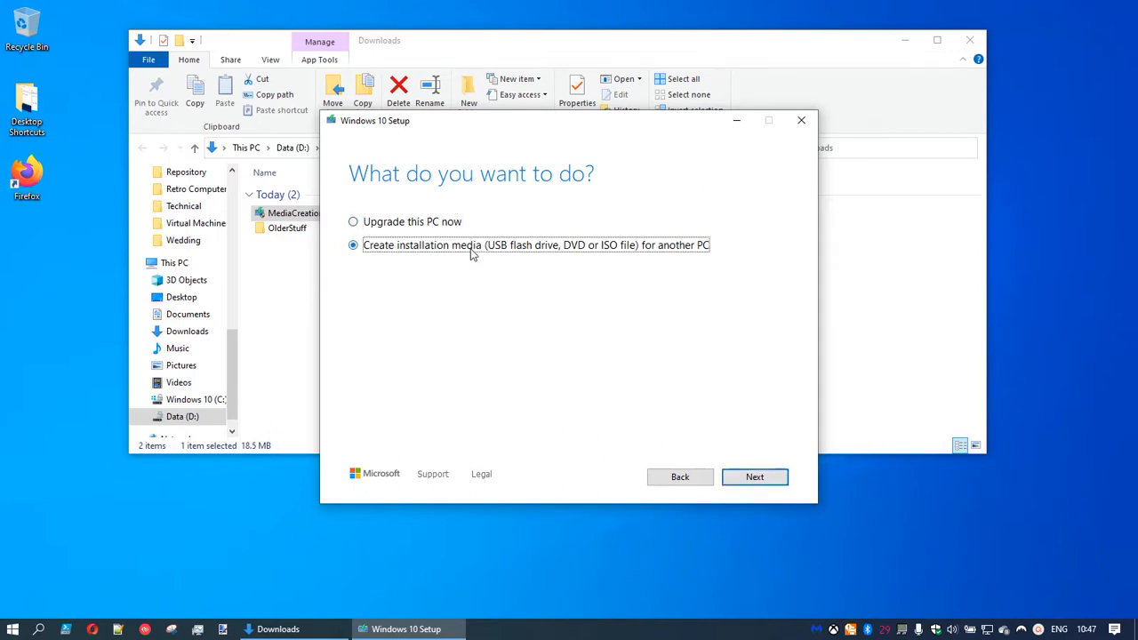
{"action": "left_click", "coordinate": [759, 479]}
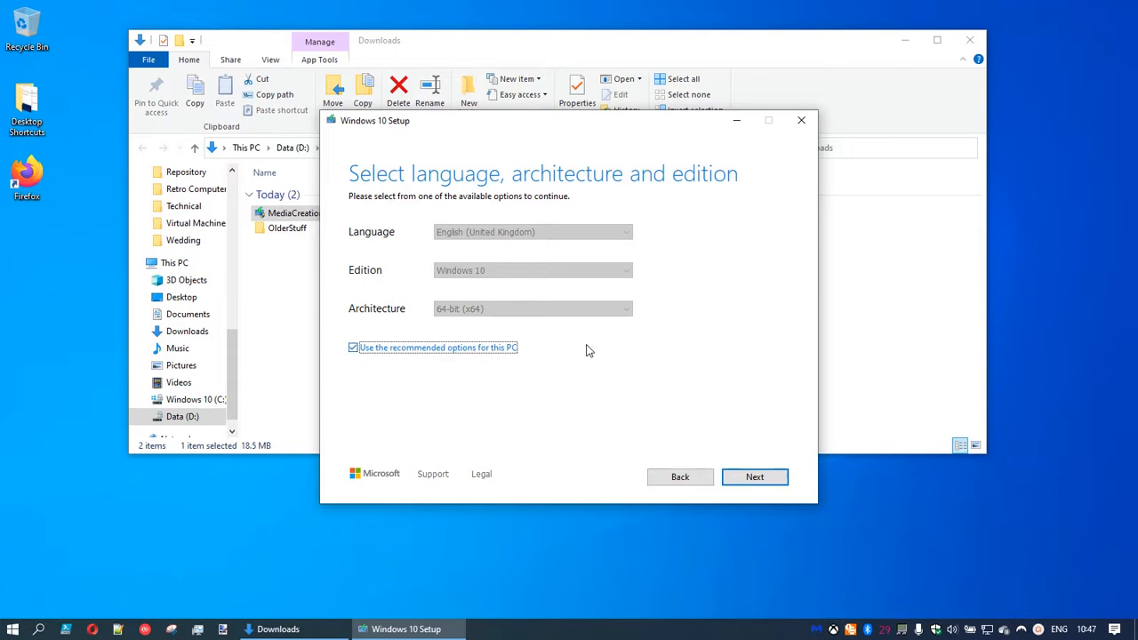
{"action": "left_click", "coordinate": [503, 348]}
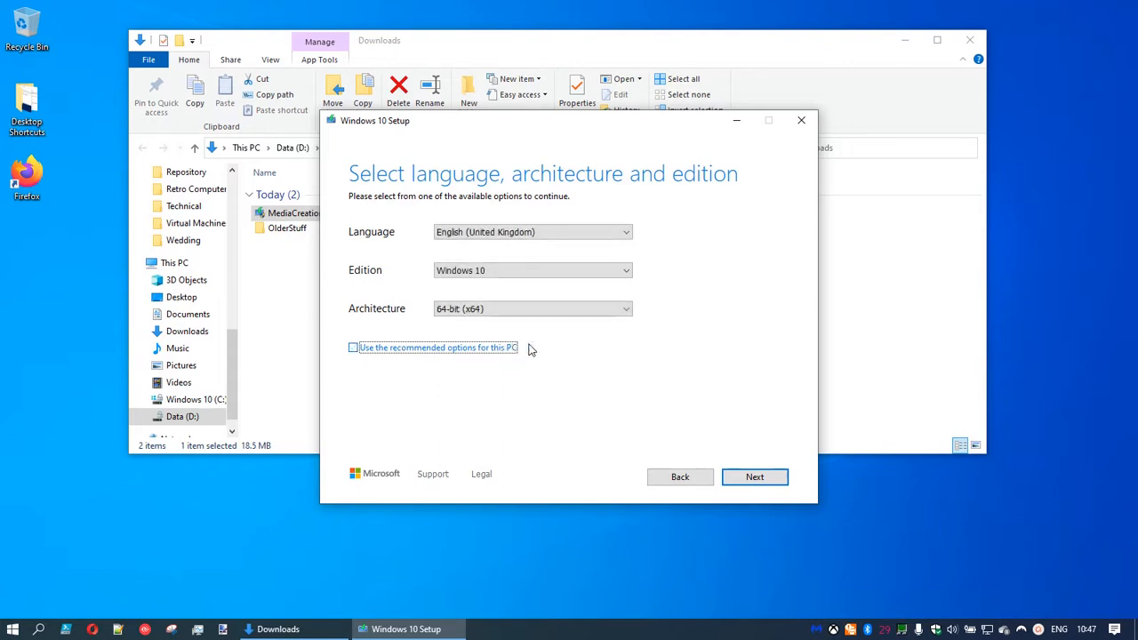
{"action": "left_click", "coordinate": [553, 311]}
{"action": "left_click", "coordinate": [553, 314]}
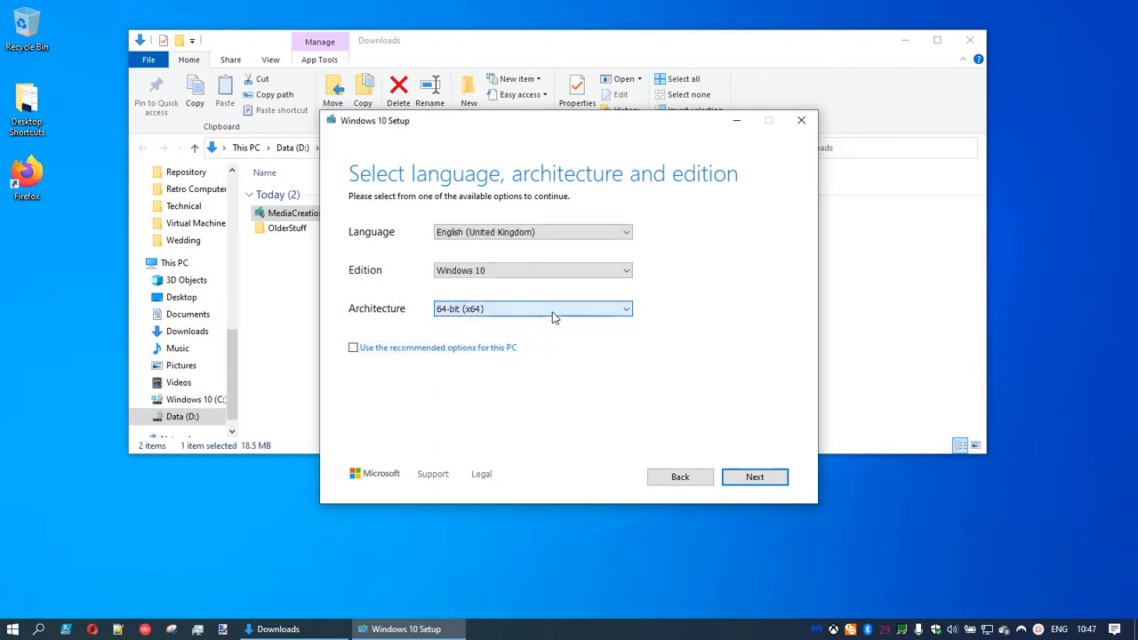
{"action": "left_click", "coordinate": [445, 348]}
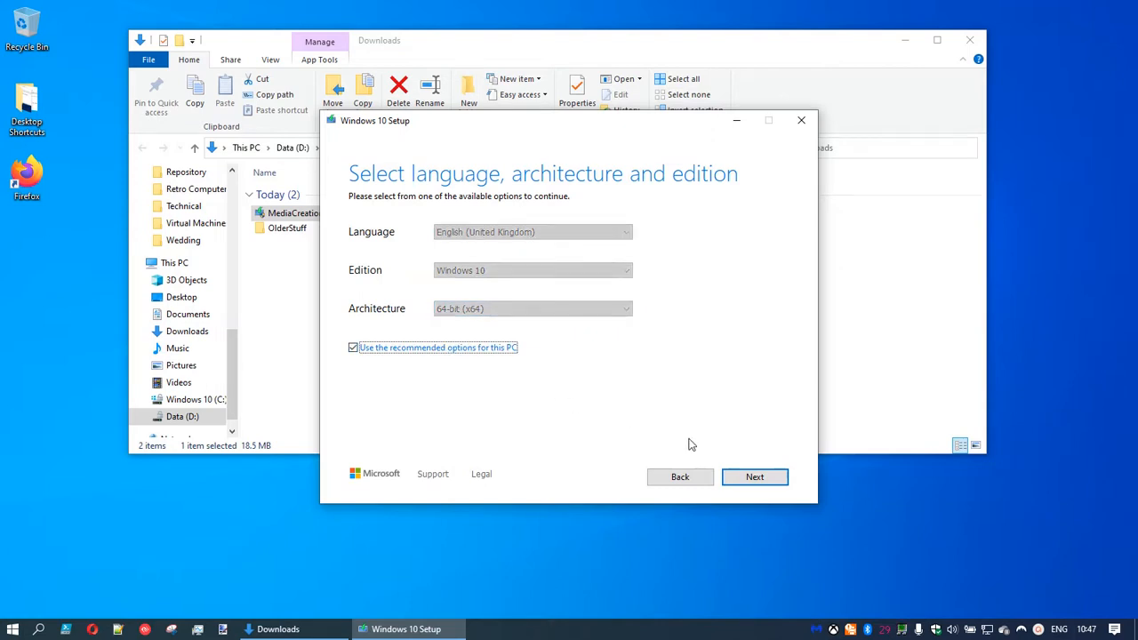
{"action": "left_click", "coordinate": [754, 477]}
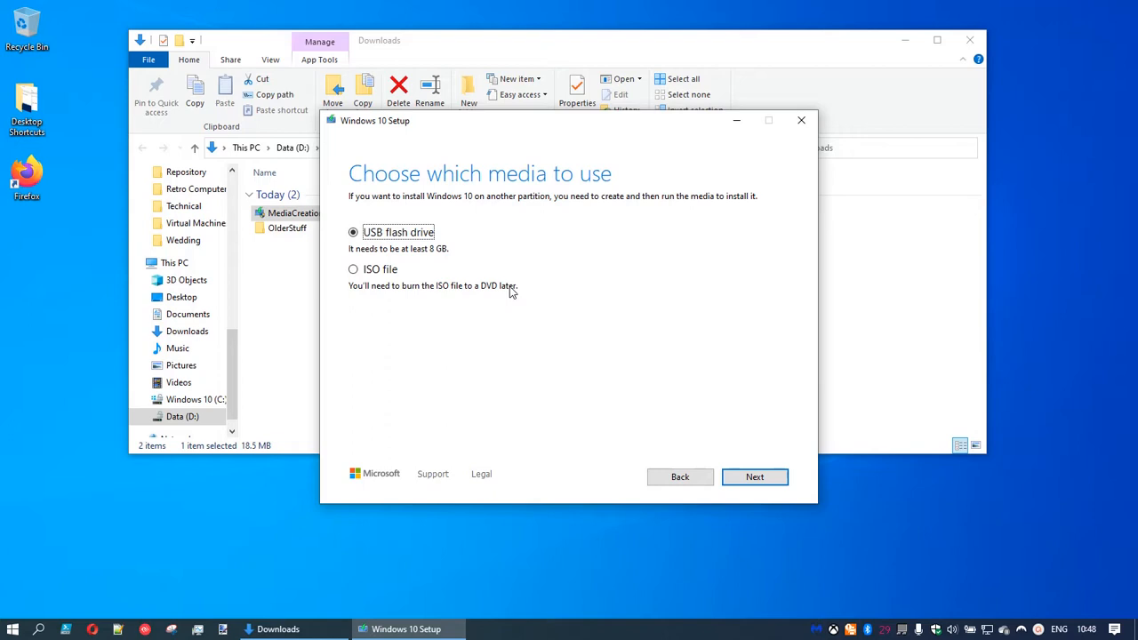
Step: Choose a USB flash drive as the installation media and continue with removable drive E: (BLANK) as the target
{"action": "left_click", "coordinate": [760, 476]}
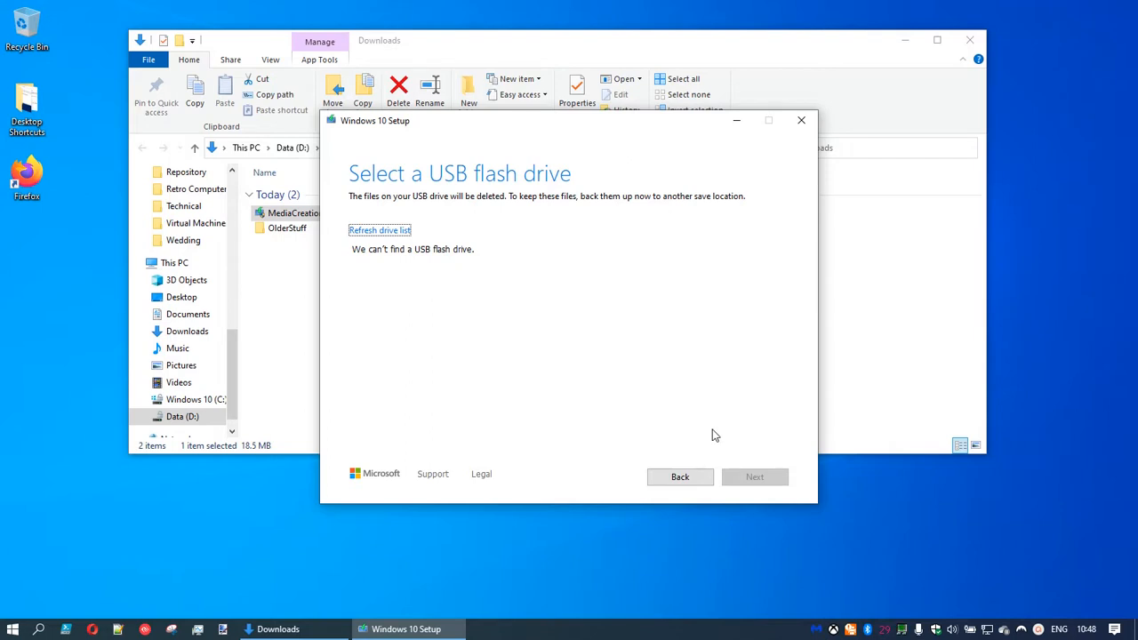
{"action": "left_click", "coordinate": [681, 479]}
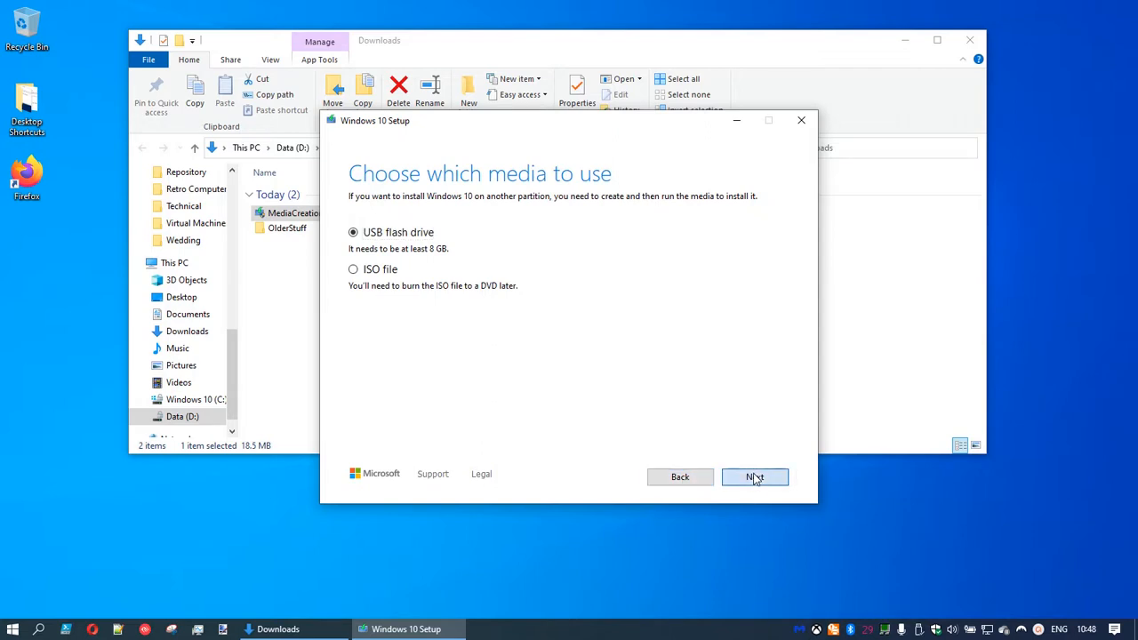
{"action": "left_click", "coordinate": [755, 478]}
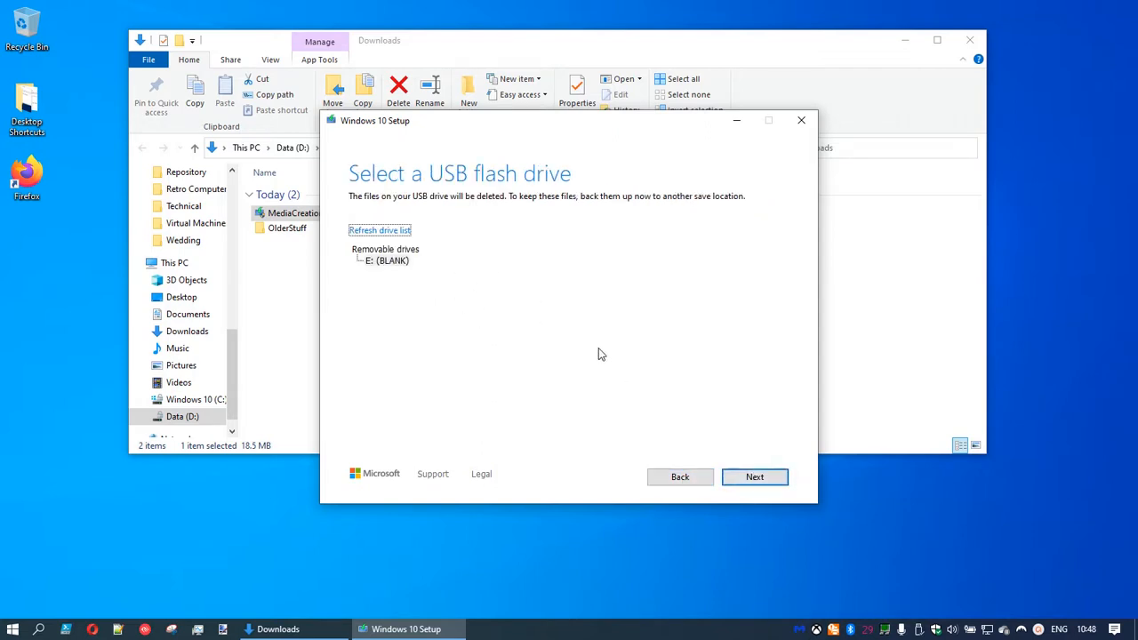
{"action": "left_click", "coordinate": [766, 477]}
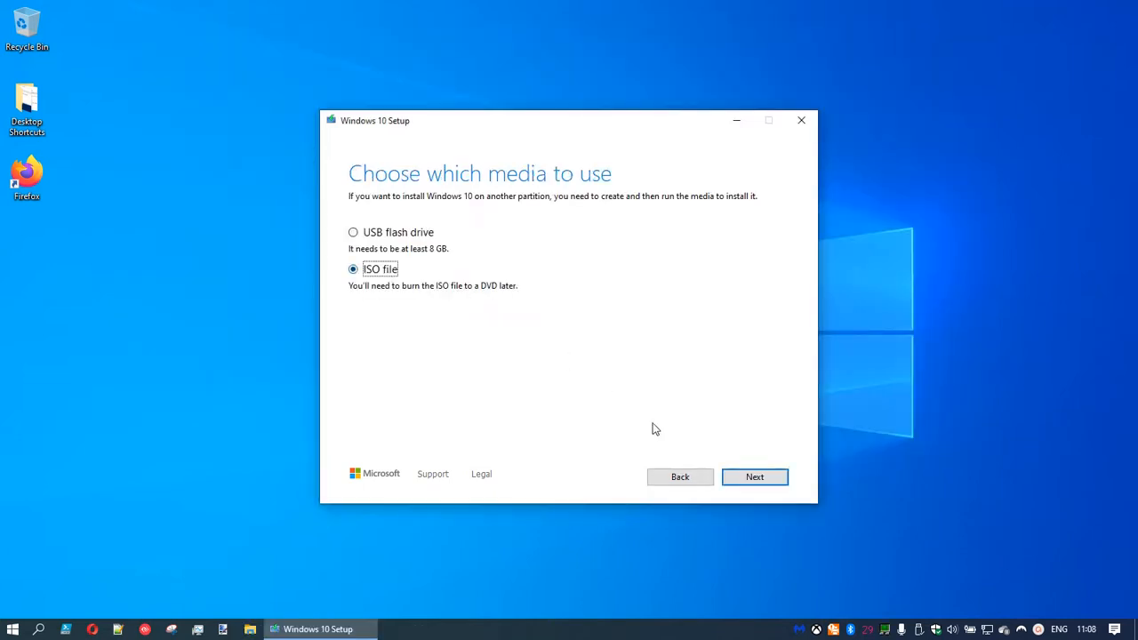
Step: Create the installation media as an ISO file named Windows in Downloads and open the folder that holds it
{"action": "left_click", "coordinate": [755, 477]}
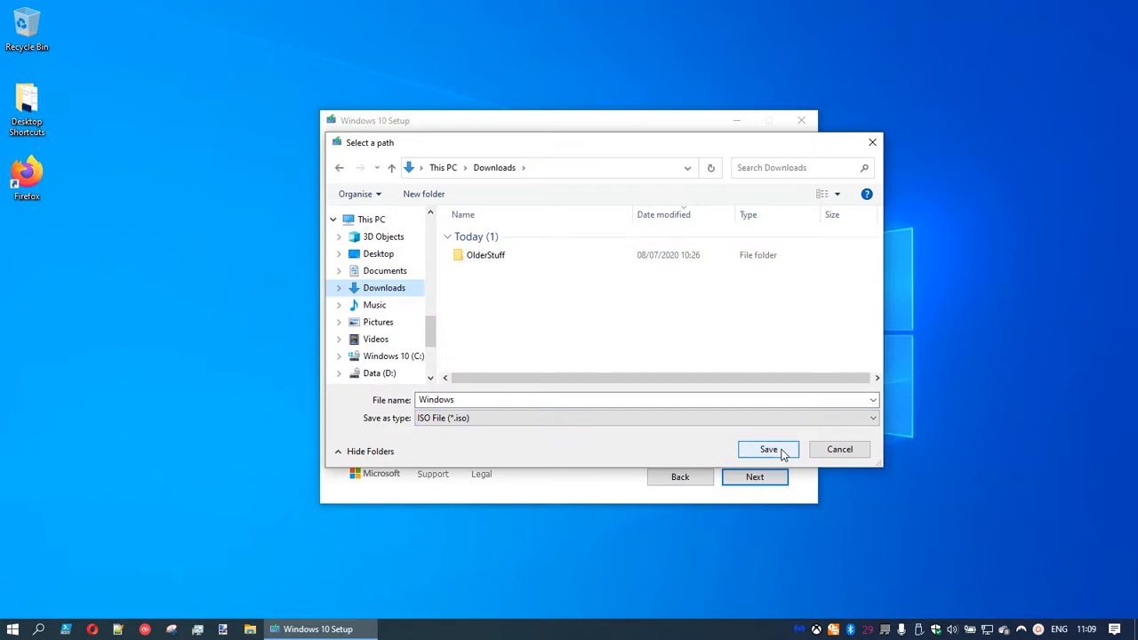
{"action": "left_click", "coordinate": [768, 450]}
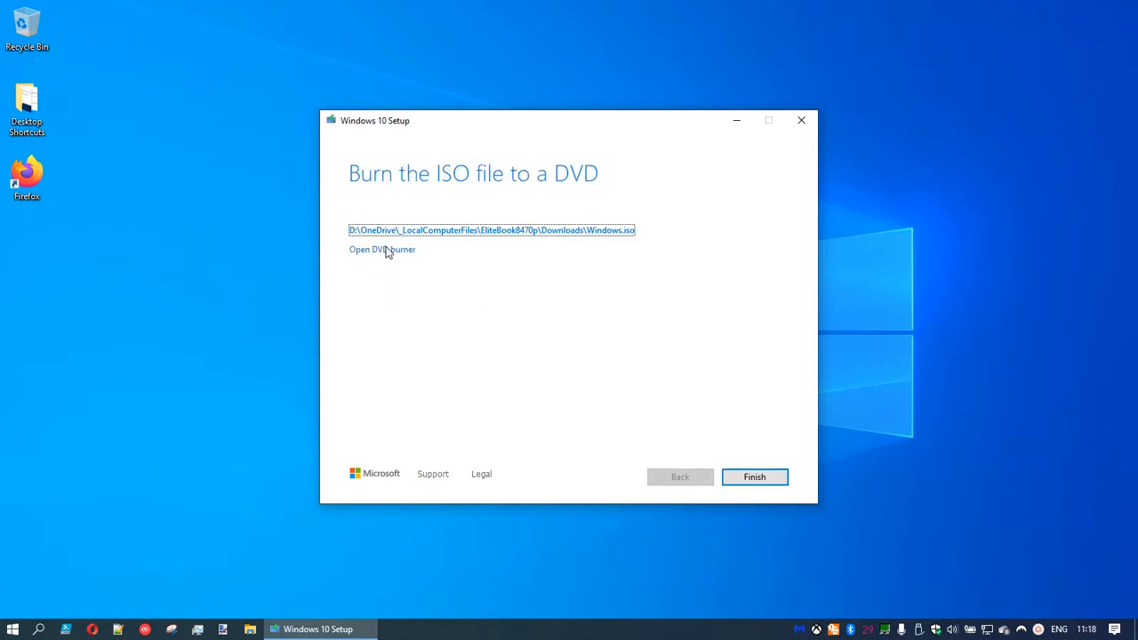
{"action": "left_click", "coordinate": [562, 230]}
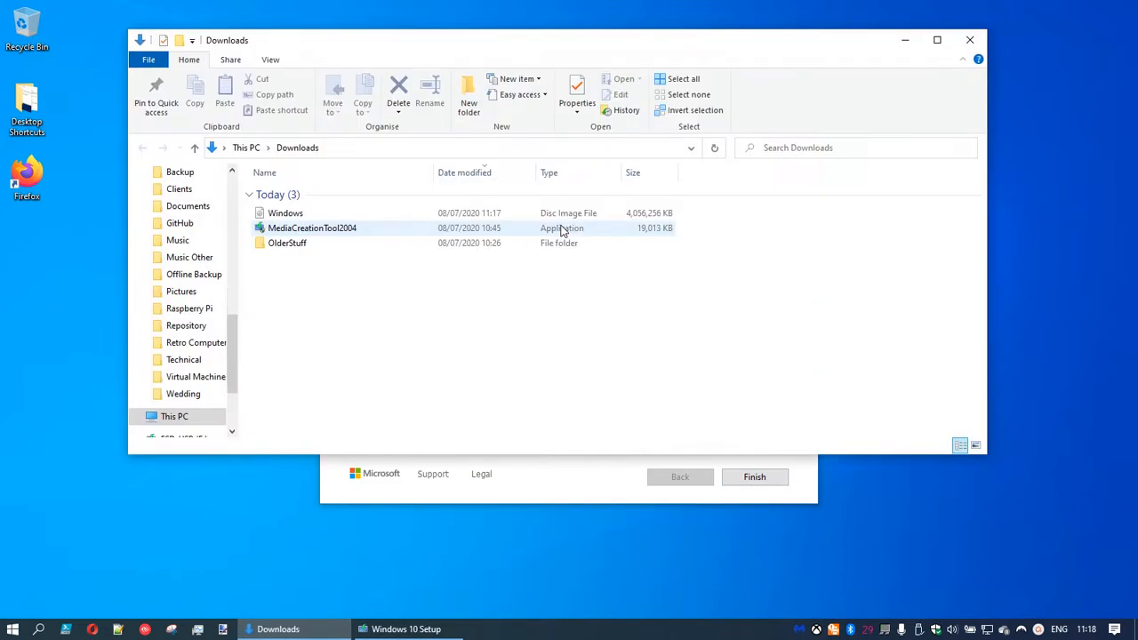
Step: Mount the Windows disc image from Downloads to examine its setup files, and eject the mounted DVD drive
{"action": "left_click", "coordinate": [303, 217]}
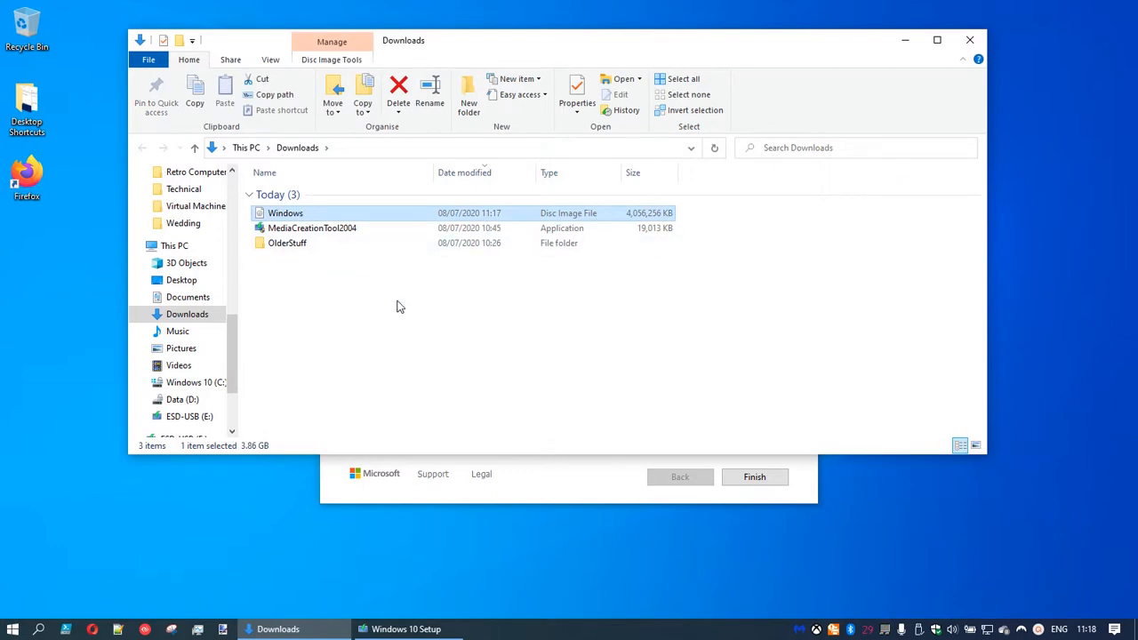
{"action": "double_click", "coordinate": [334, 217]}
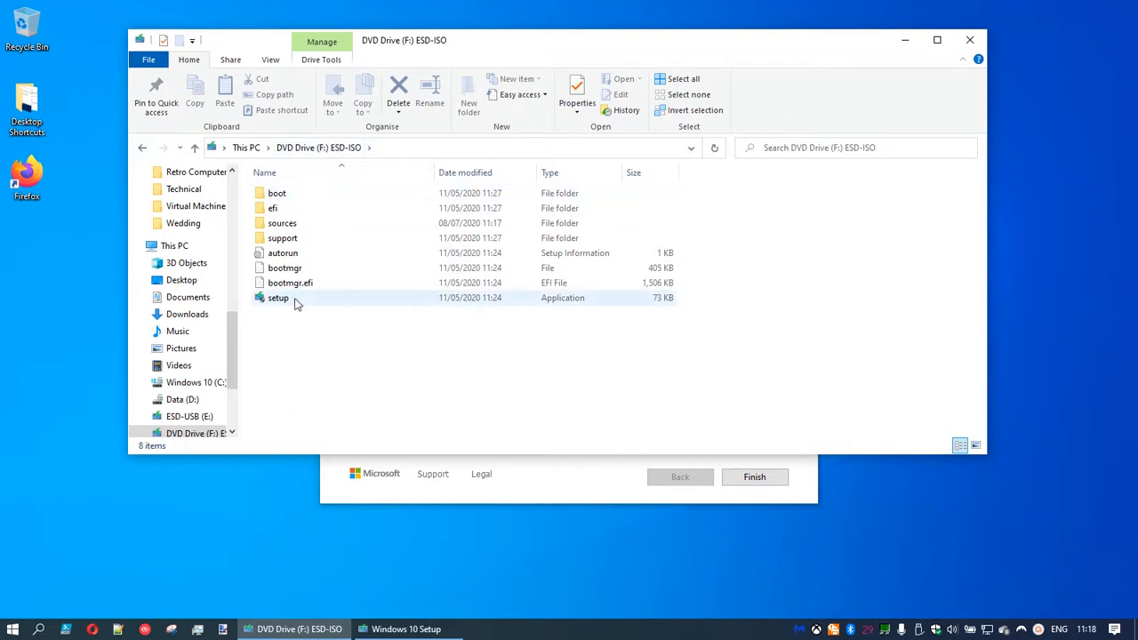
{"action": "right_click", "coordinate": [203, 437]}
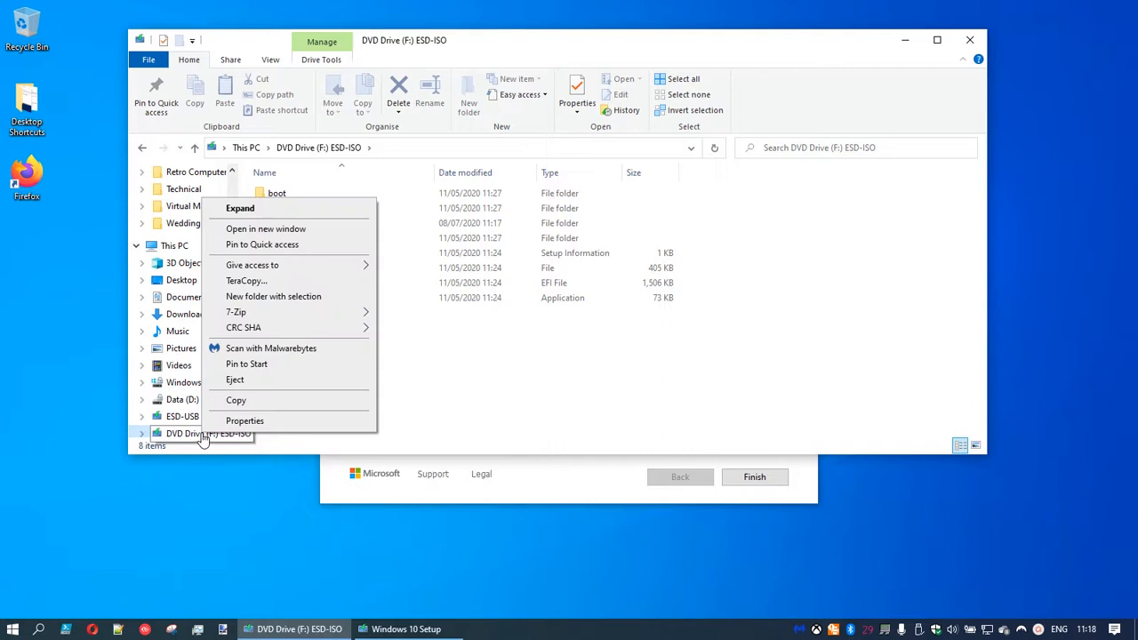
{"action": "left_click", "coordinate": [242, 380]}
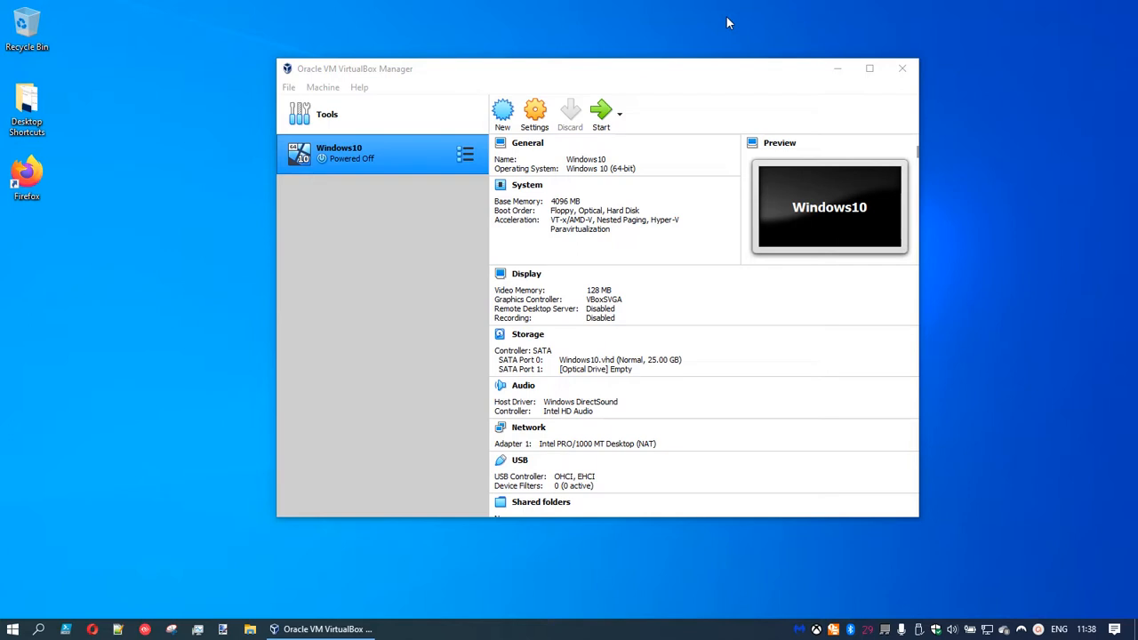
Step: In Oracle VM VirtualBox, start the Windows10 virtual machine and insert Windows.iso into its optical drive
{"action": "left_click", "coordinate": [601, 111]}
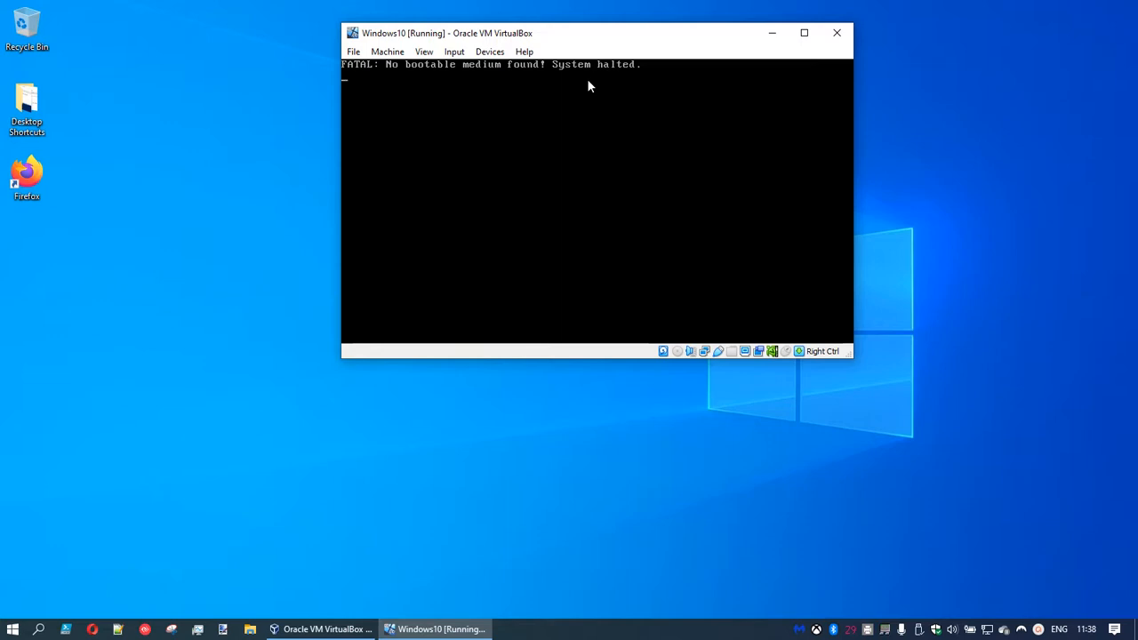
{"action": "left_click", "coordinate": [479, 56]}
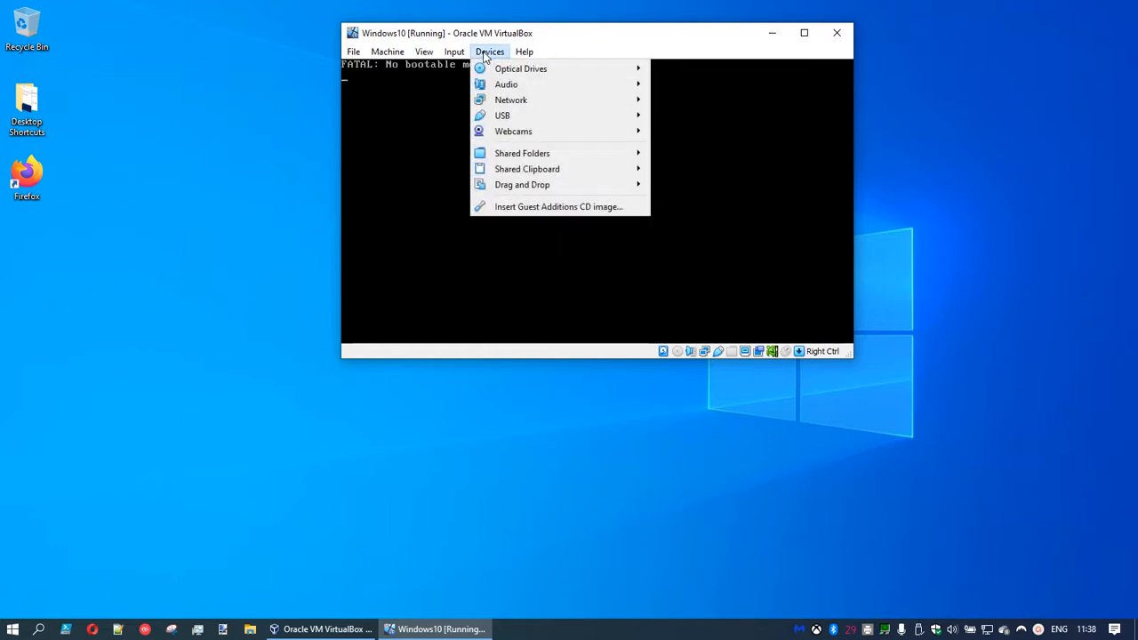
{"action": "mouse_move", "coordinate": [496, 74]}
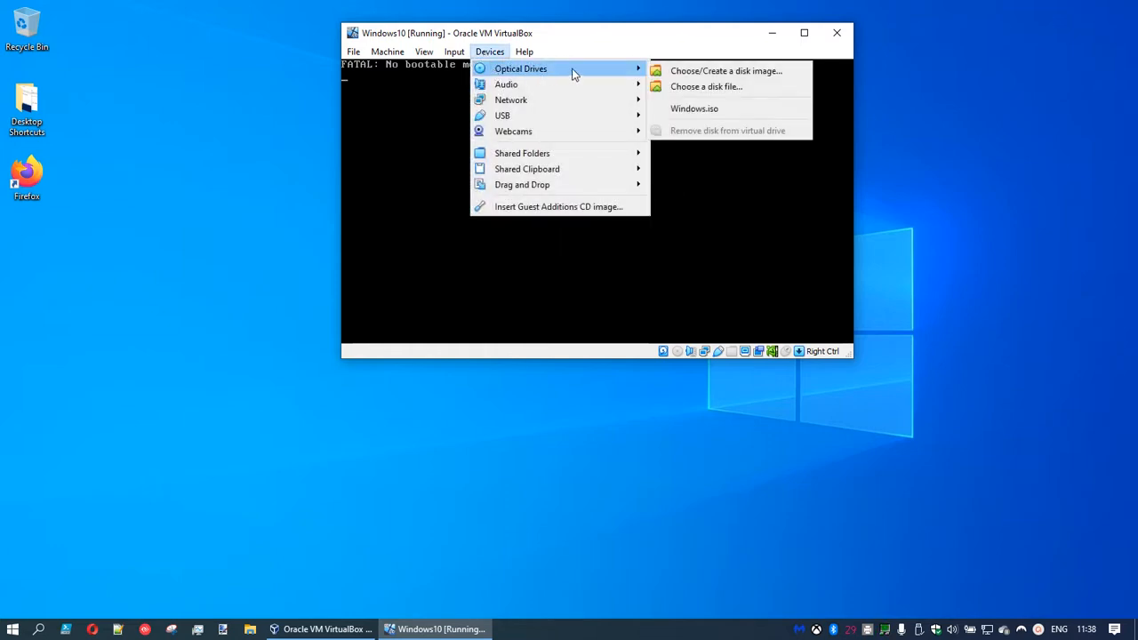
{"action": "left_click", "coordinate": [711, 110]}
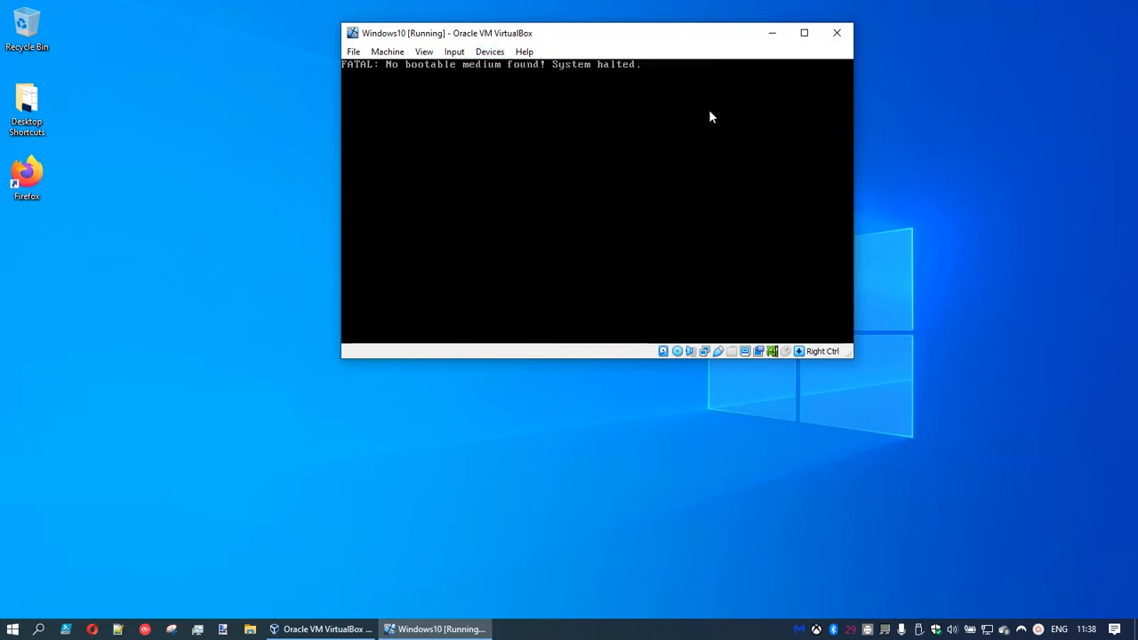
Step: Reset the virtual machine to boot from the ISO and continue Windows Setup with the English (United Kingdom) preferences
{"action": "left_click", "coordinate": [383, 52]}
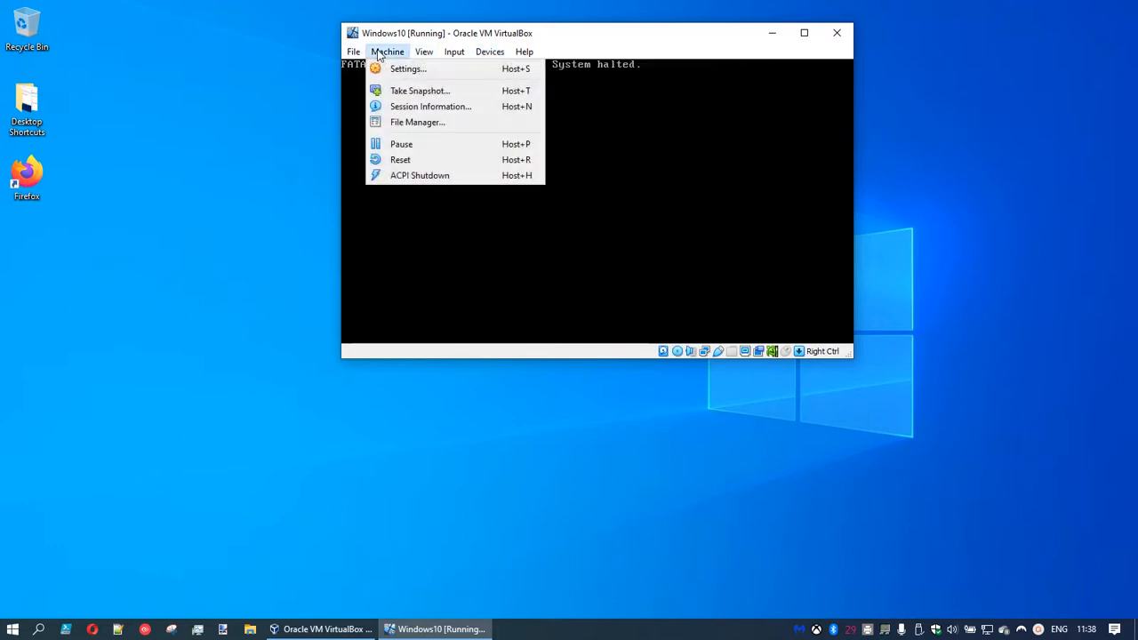
{"action": "left_click", "coordinate": [399, 160]}
{"action": "left_click", "coordinate": [567, 252]}
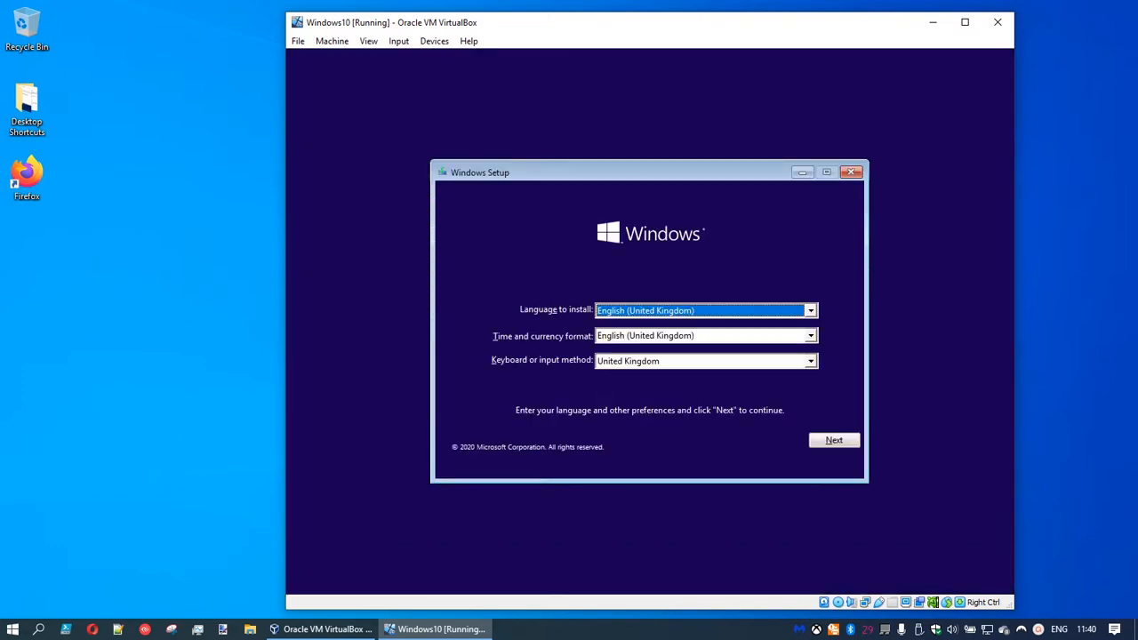
{"action": "left_click", "coordinate": [850, 441]}
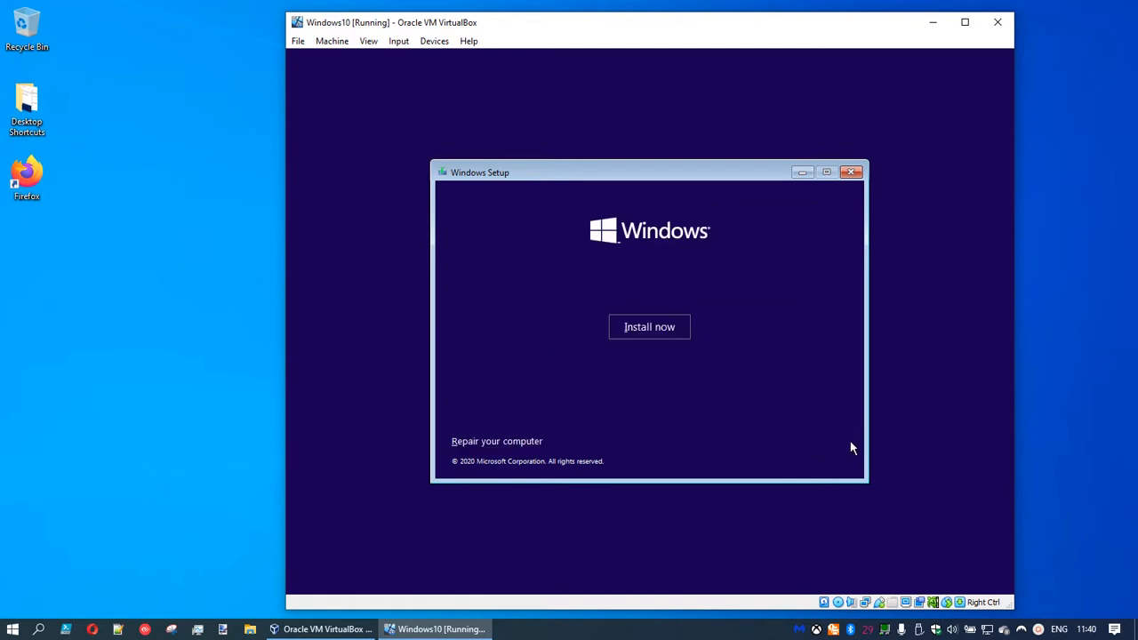